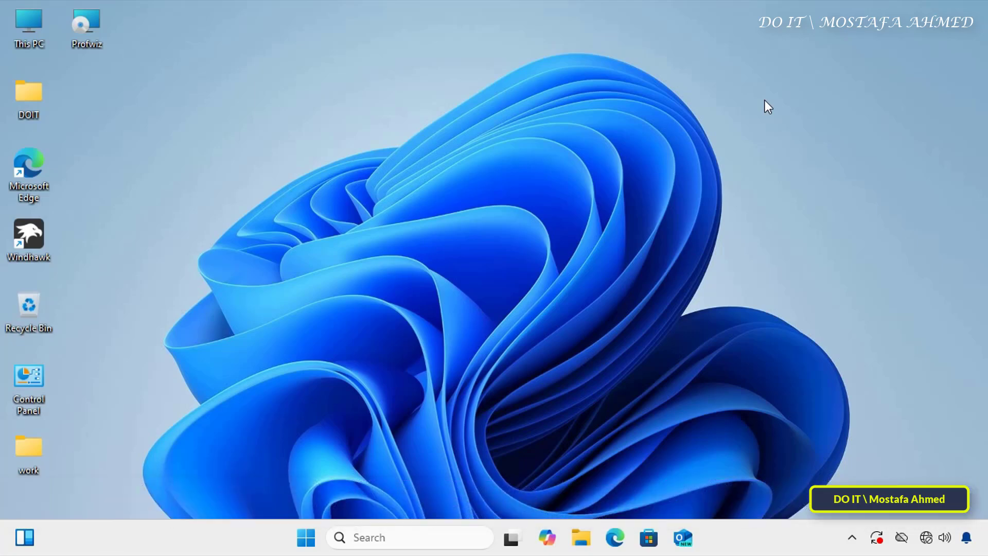
- Open Computer Management from This PC's full context menu
{"action": "left_click", "coordinate": [309, 544]}
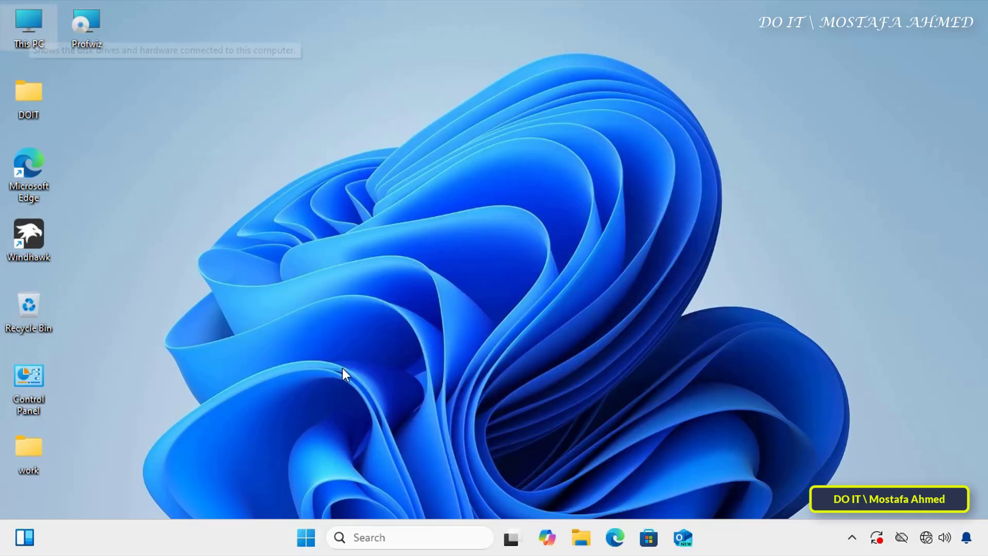
{"action": "right_click", "coordinate": [27, 30]}
{"action": "left_click", "coordinate": [101, 234]}
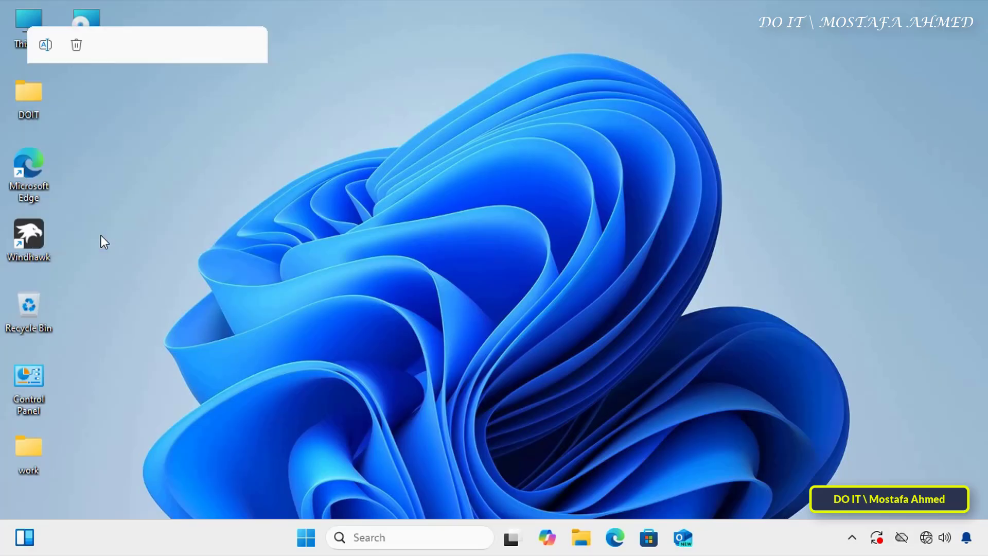
{"action": "left_click", "coordinate": [85, 77]}
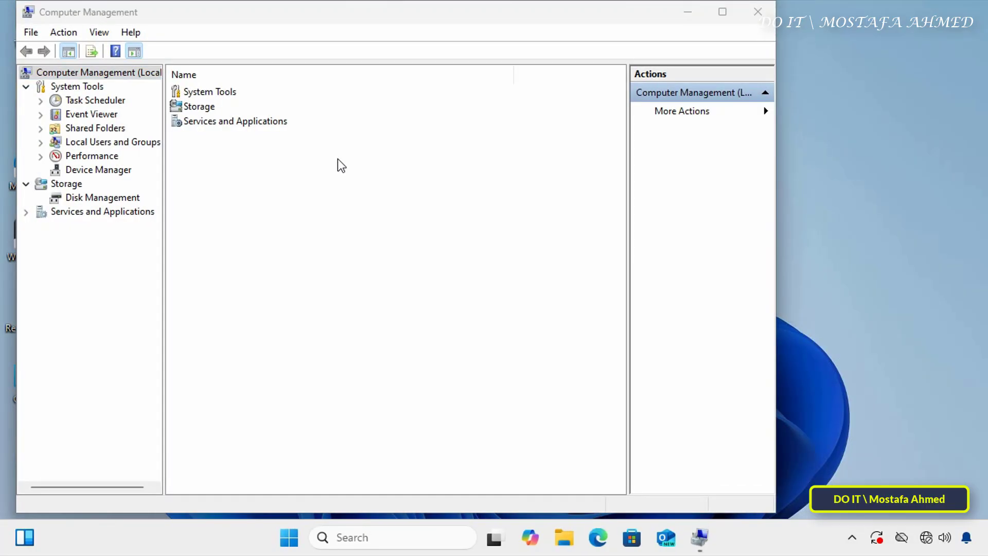
- Show the local accounts under Local Users and Groups > Users and select DOIT
{"action": "left_click", "coordinate": [110, 144]}
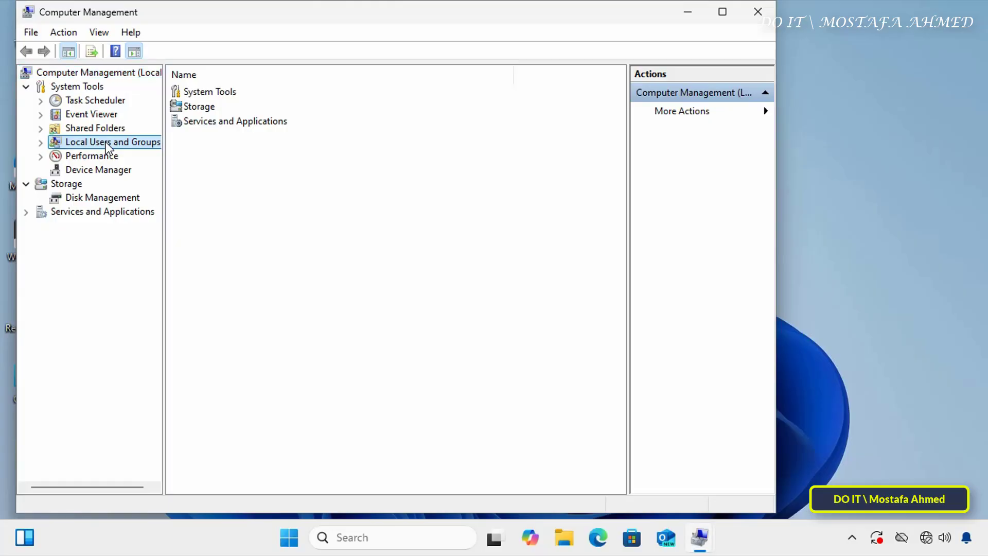
{"action": "left_click", "coordinate": [206, 94]}
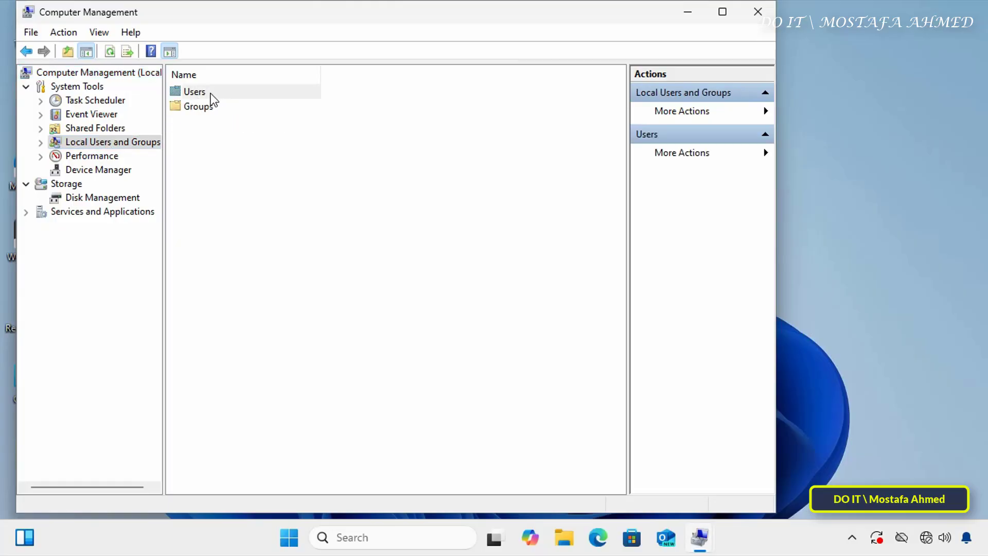
{"action": "double_click", "coordinate": [215, 94]}
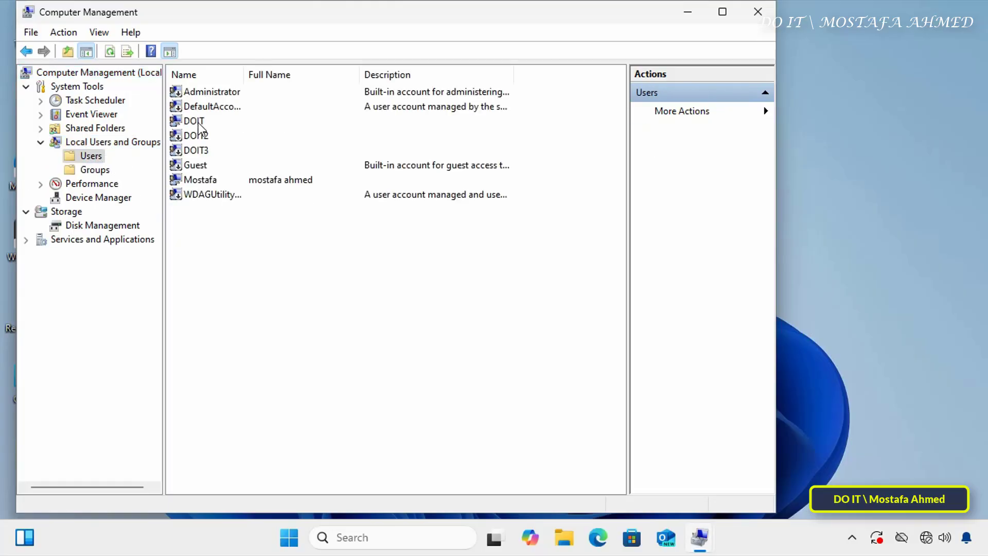
{"action": "left_click", "coordinate": [198, 122]}
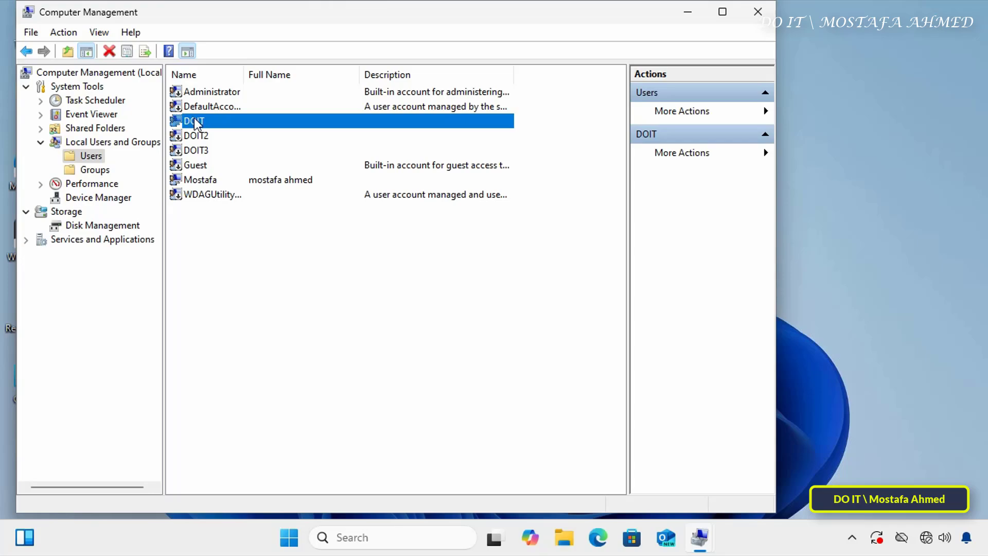
- Remove DOIT from Administrators in its Member Of list, apply, and close Computer Management
{"action": "right_click", "coordinate": [228, 125]}
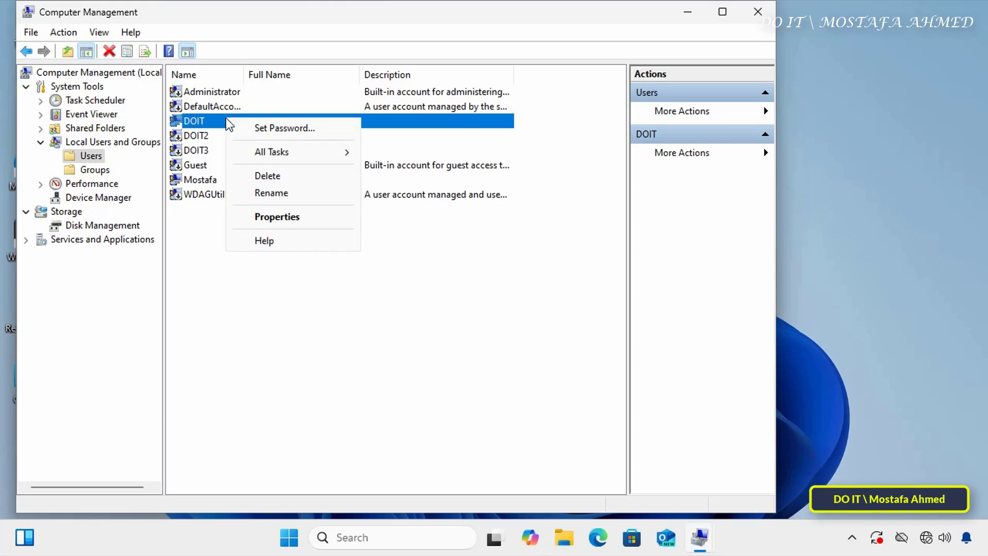
{"action": "left_click", "coordinate": [288, 218]}
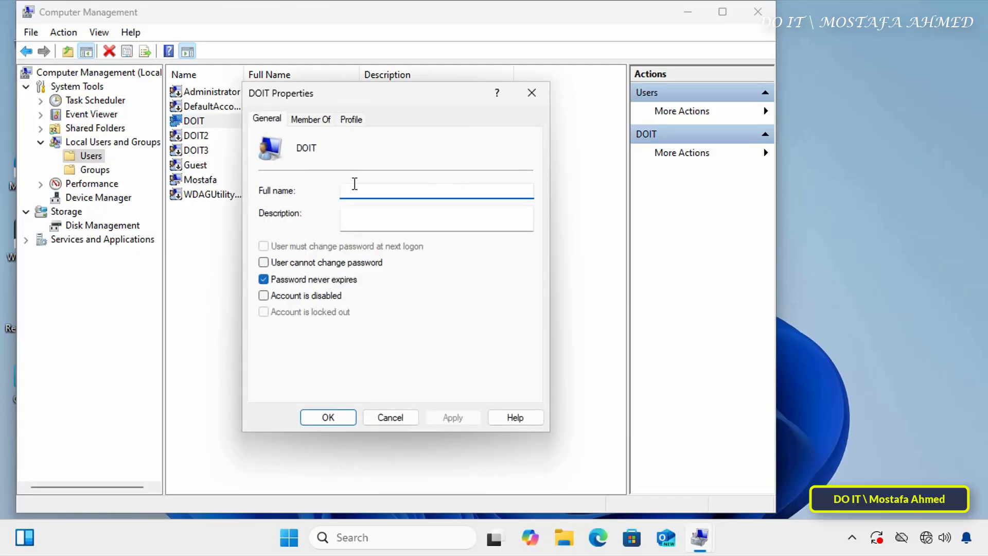
{"action": "left_click", "coordinate": [311, 121]}
{"action": "left_click", "coordinate": [289, 171]}
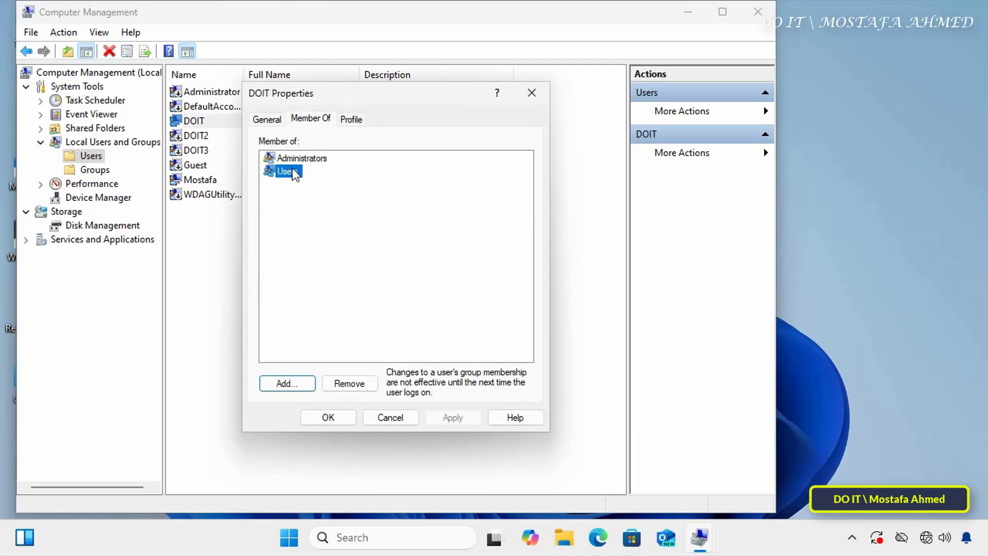
{"action": "left_click", "coordinate": [302, 159]}
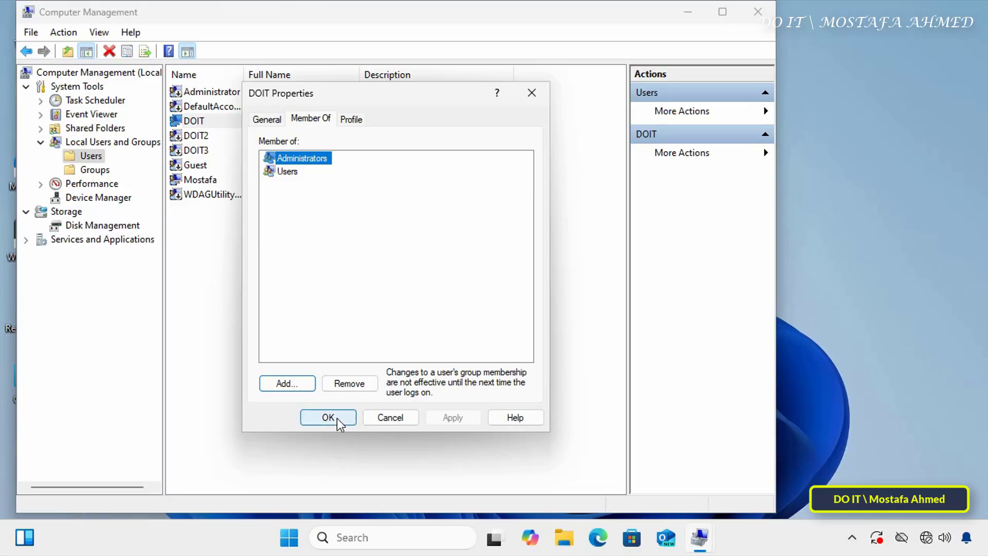
{"action": "left_click", "coordinate": [352, 384]}
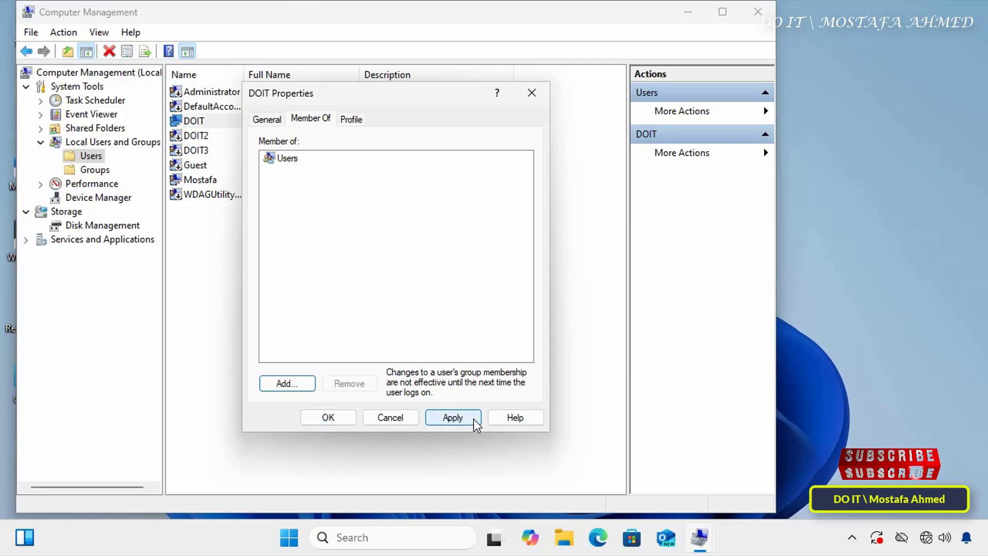
{"action": "left_click", "coordinate": [463, 417]}
{"action": "left_click", "coordinate": [326, 416]}
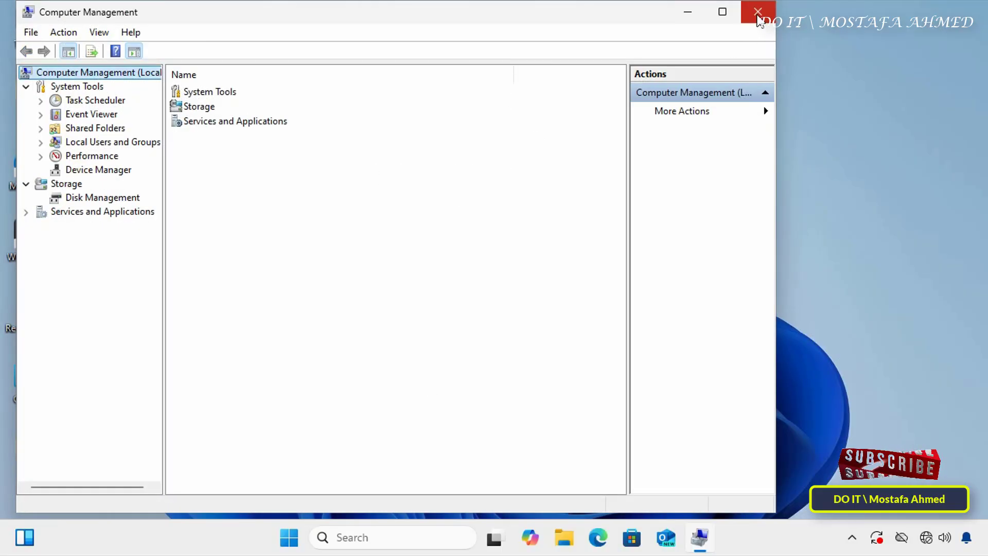
{"action": "left_click", "coordinate": [758, 15]}
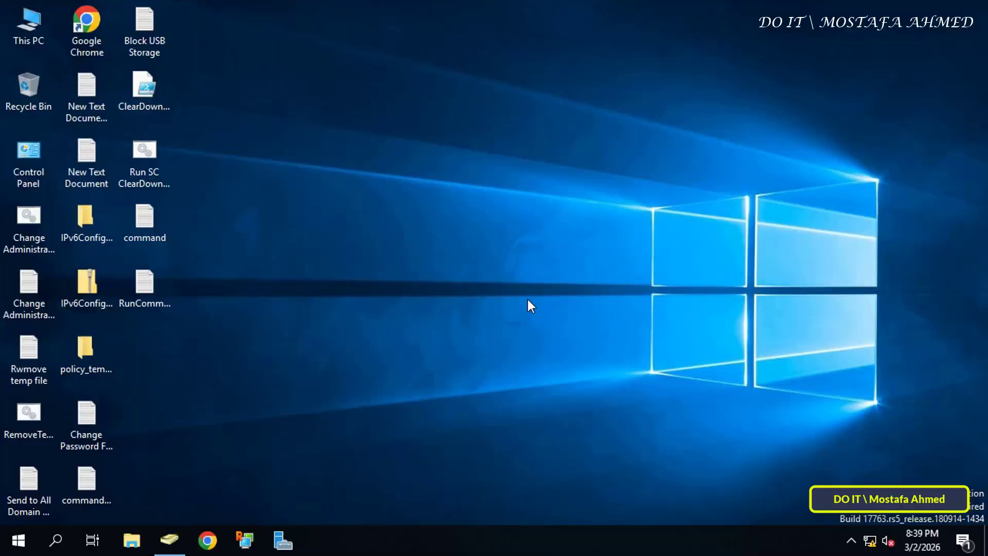
- Bring back Active Directory Users and Computers and show the test OU under ok.LOCAL
{"action": "left_click", "coordinate": [170, 540]}
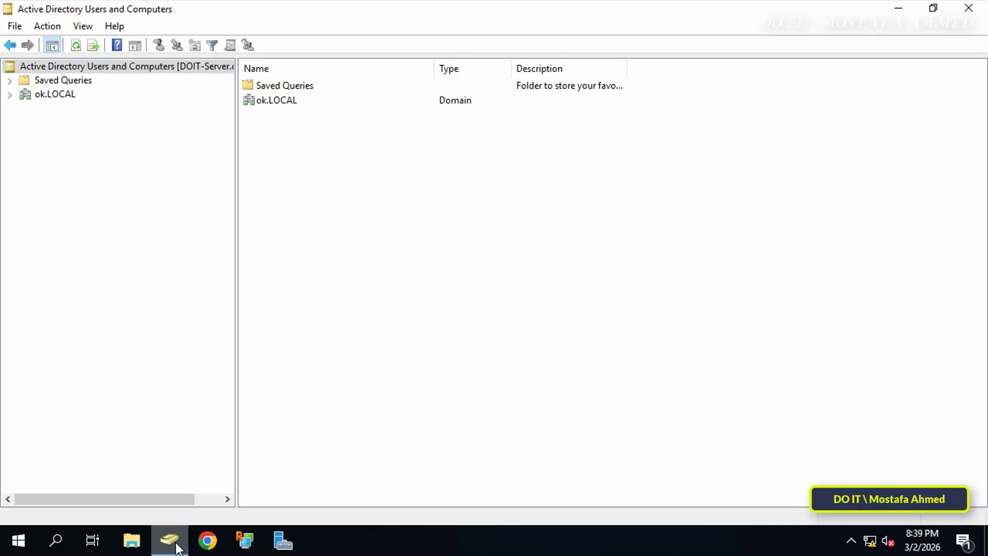
{"action": "left_click", "coordinate": [9, 95]}
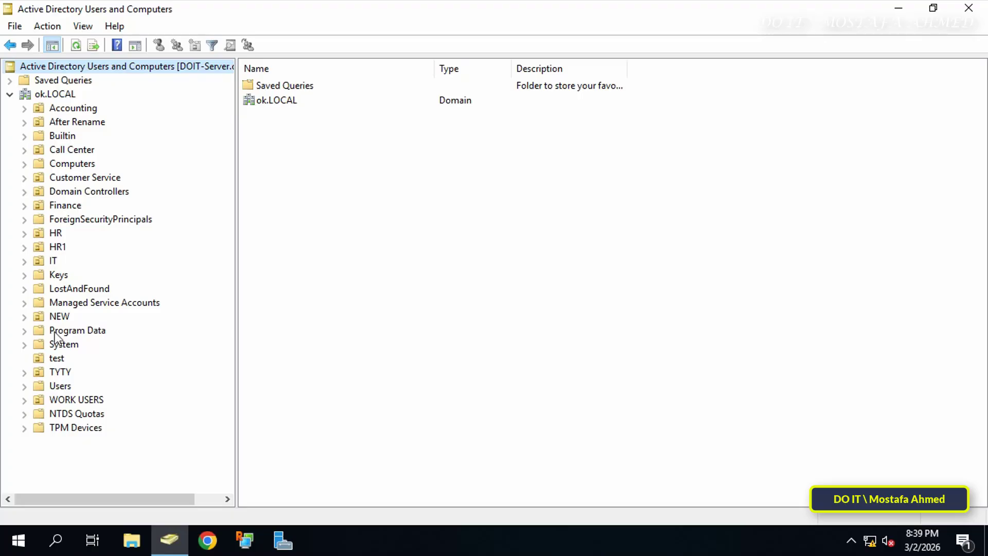
{"action": "left_click", "coordinate": [62, 358]}
- Start a new user in the test OU, named ManTest with logon name ManTest
{"action": "right_click", "coordinate": [400, 332]}
{"action": "mouse_move", "coordinate": [470, 165]}
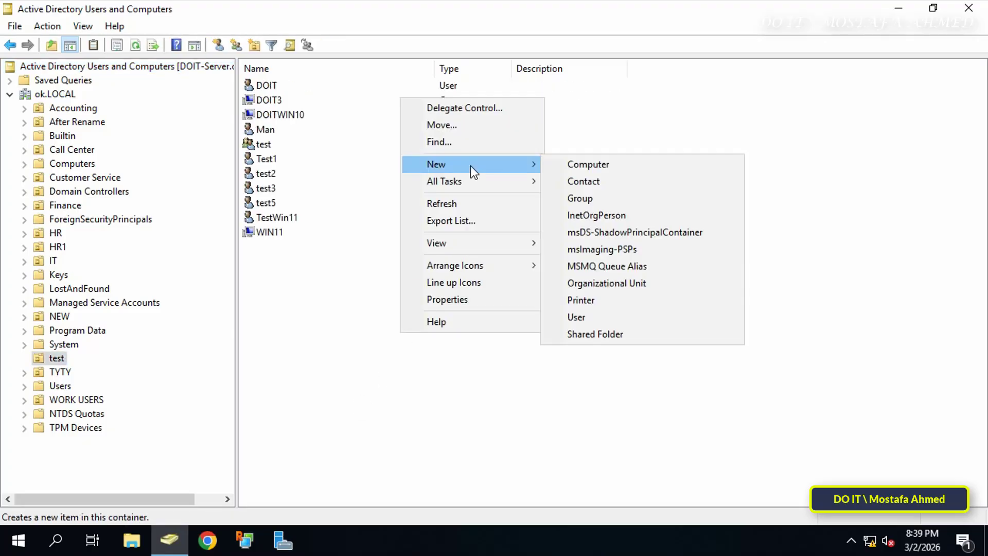
{"action": "left_click", "coordinate": [636, 316]}
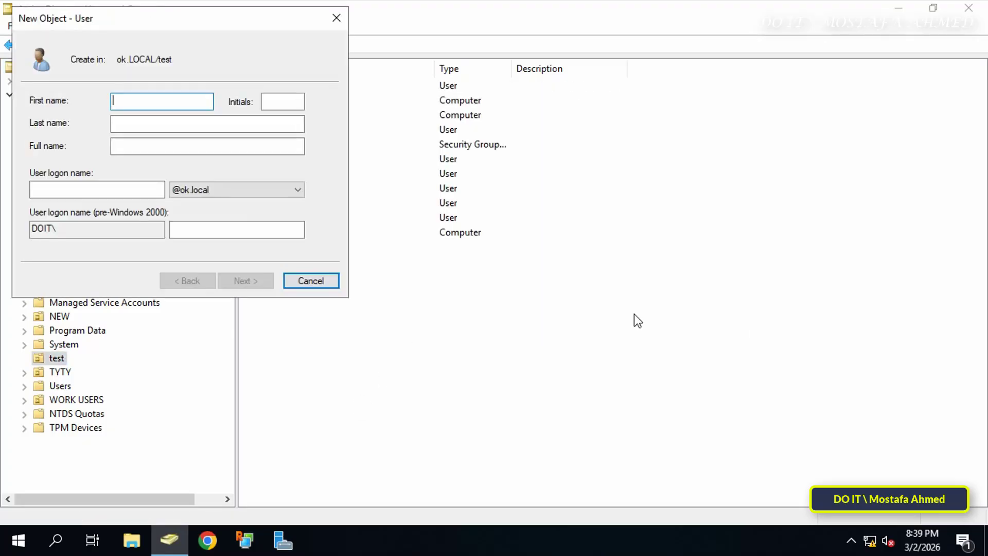
{"action": "type", "text": "Man"}
{"action": "left_click", "coordinate": [102, 190]}
{"action": "type", "text": "Man"}
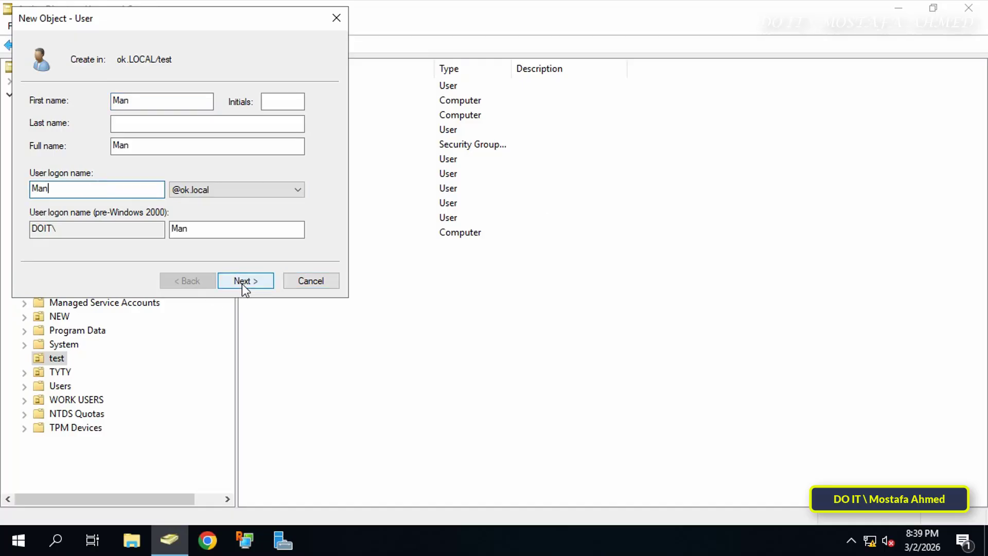
{"action": "left_click", "coordinate": [245, 280]}
{"action": "left_click", "coordinate": [618, 327]}
{"action": "left_click_drag", "start_coordinate": [202, 25], "coordinate": [538, 106]}
{"action": "type", "text": "Test"}
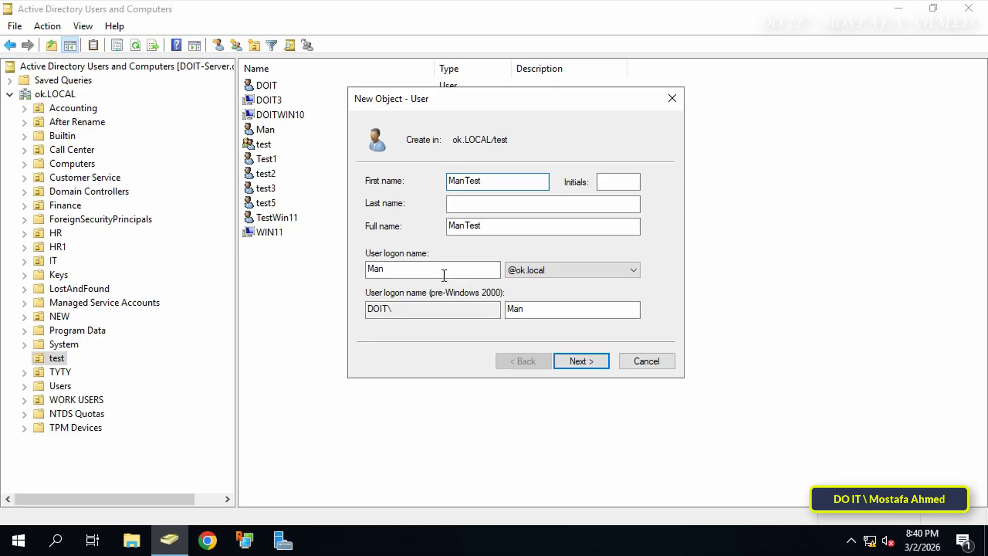
{"action": "left_click", "coordinate": [417, 268]}
{"action": "type", "text": "Test"}
{"action": "left_click", "coordinate": [571, 364]}
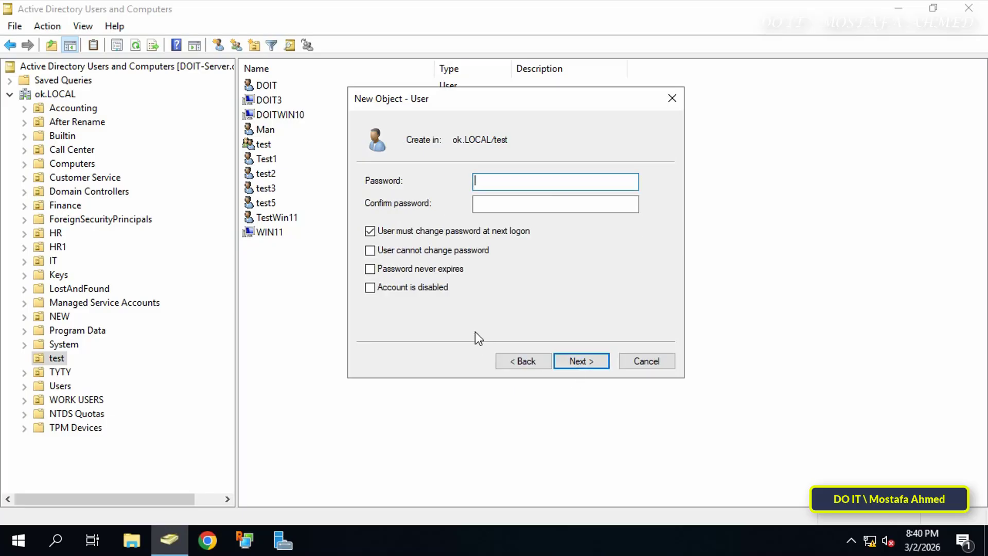
- Set ManTest's password as user-cannot-change and never-expiring, then finish the wizard
{"action": "type", "text": "••••••••"}
{"action": "key", "text": "Tab"}
{"action": "type", "text": "••••••••"}
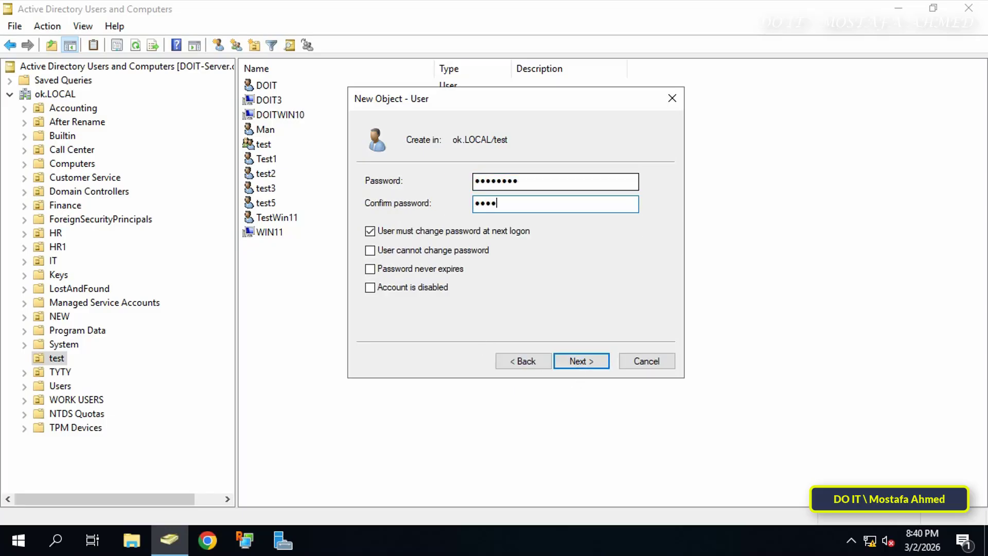
{"action": "left_click", "coordinate": [432, 231]}
{"action": "left_click", "coordinate": [432, 250]}
{"action": "left_click", "coordinate": [432, 269]}
{"action": "left_click", "coordinate": [581, 360]}
{"action": "left_click", "coordinate": [580, 362]}
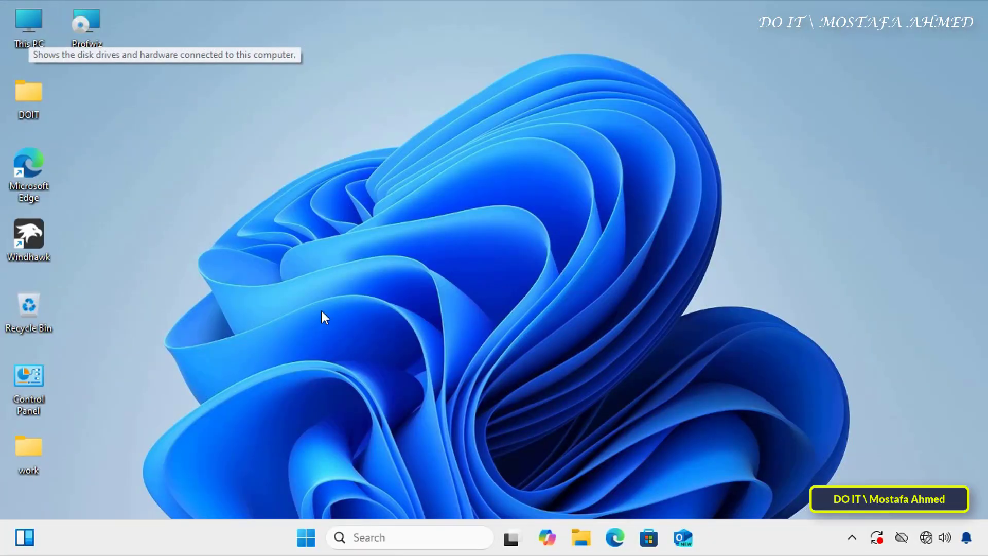
- Go from Settings' System About page to System Properties and begin changing the domain membership
{"action": "left_click", "coordinate": [312, 535]}
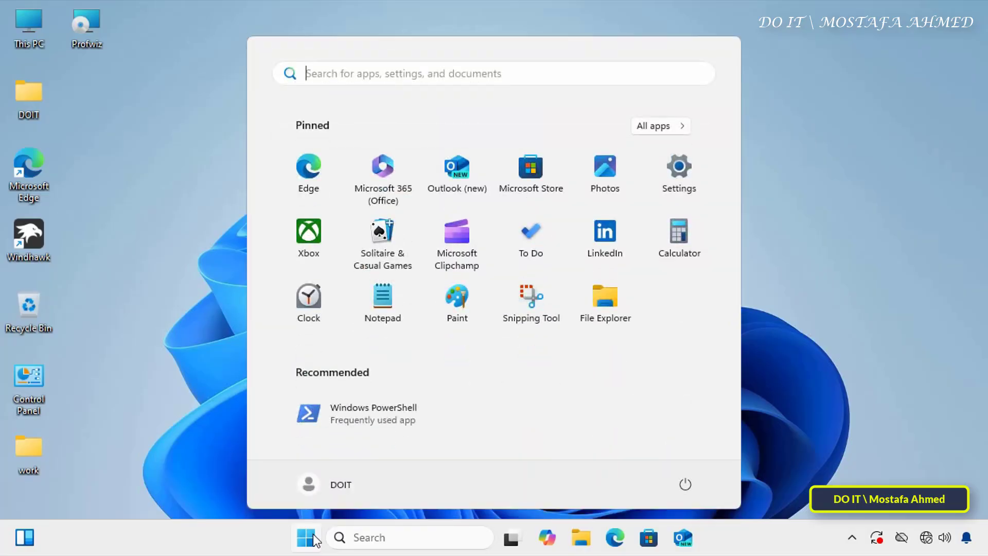
{"action": "left_click", "coordinate": [678, 170]}
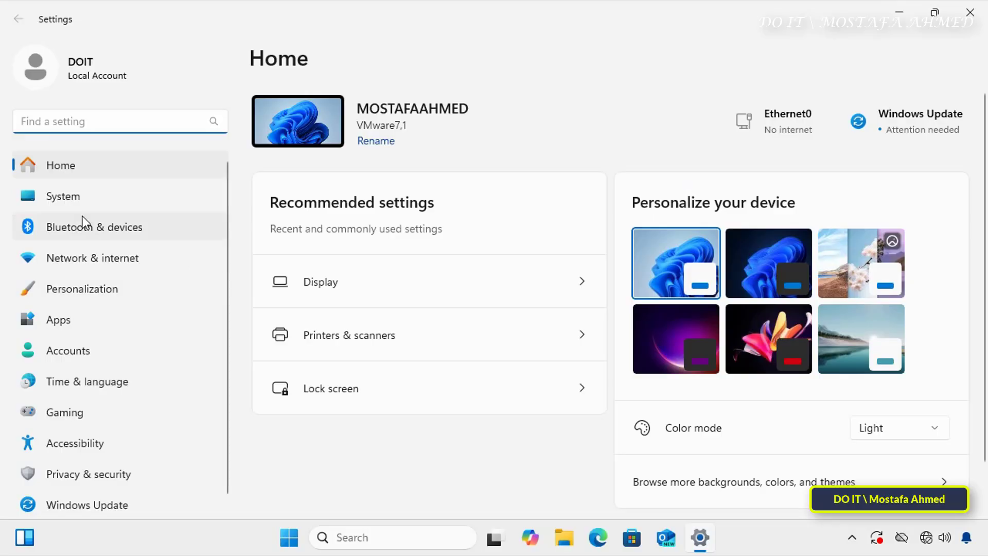
{"action": "left_click", "coordinate": [77, 200]}
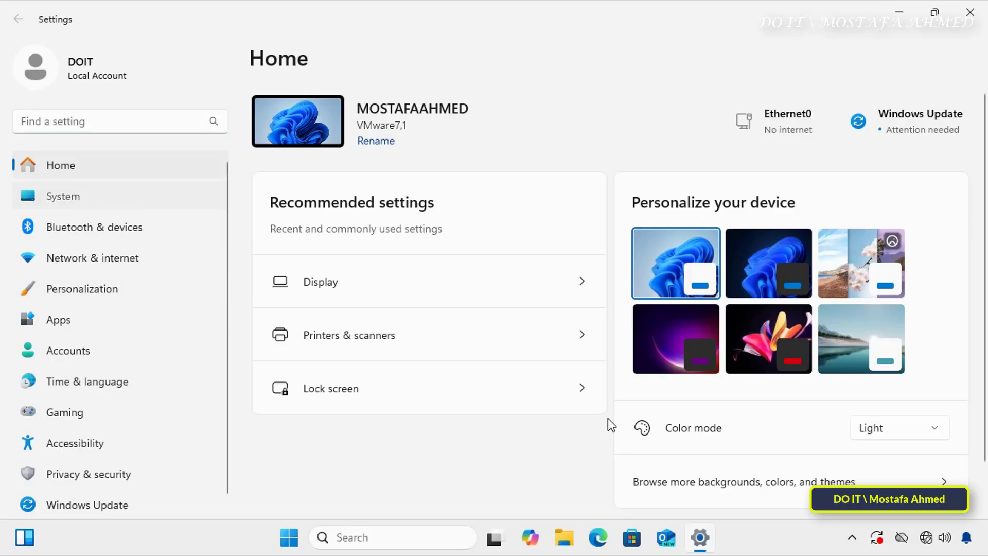
{"action": "scroll", "coordinate": [600, 421], "scroll_direction": "down", "scroll_amount": 15}
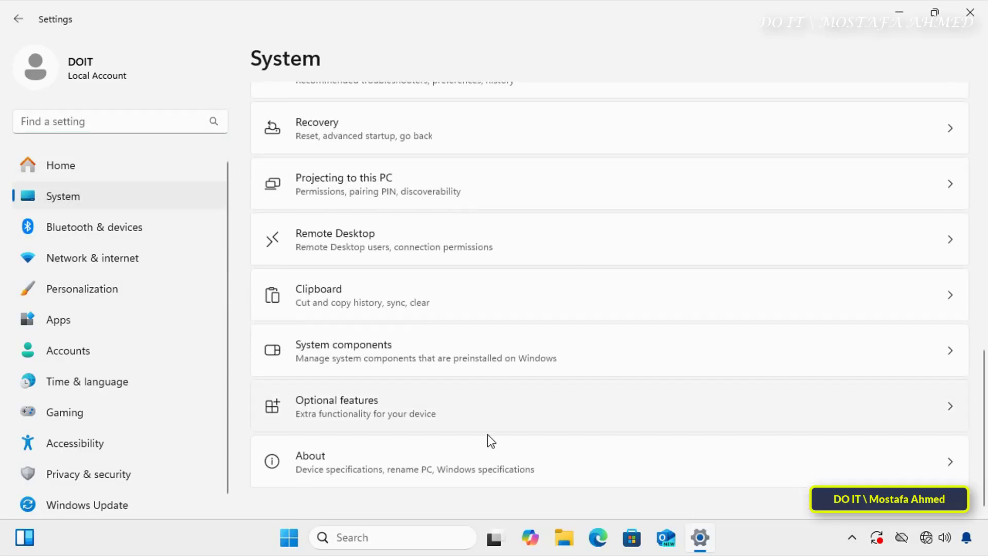
{"action": "left_click", "coordinate": [452, 466]}
{"action": "left_click", "coordinate": [410, 366]}
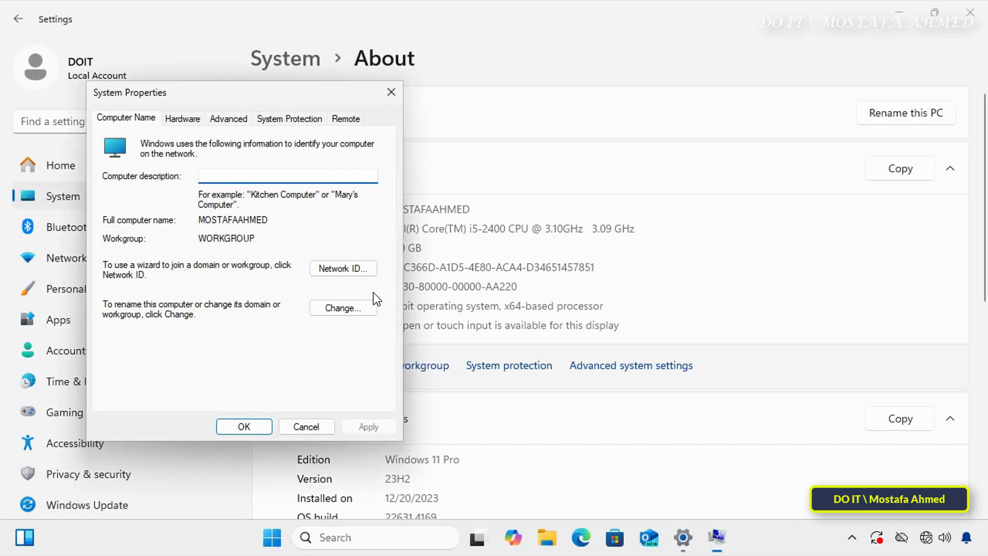
{"action": "left_click", "coordinate": [357, 304]}
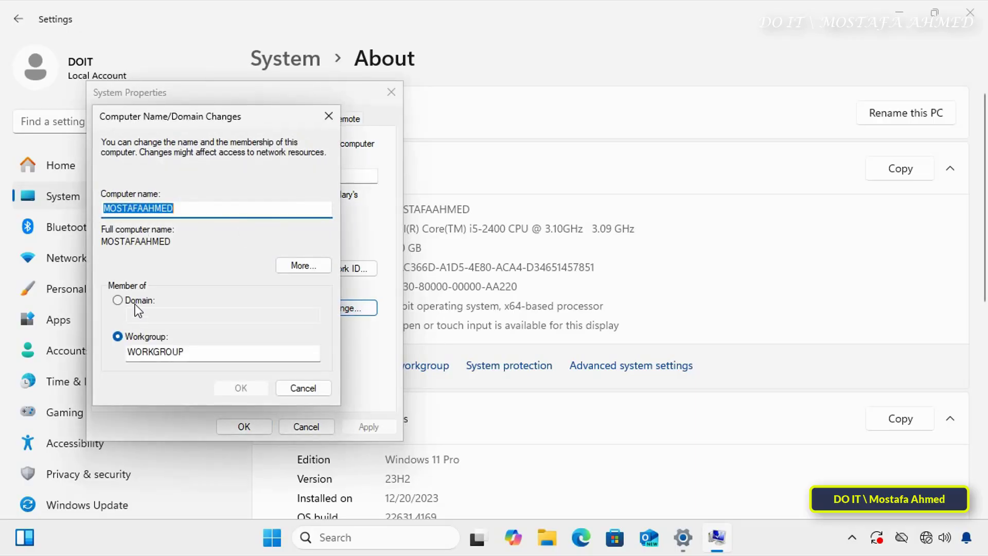
- Join the PC to the ok.local domain using the administrator account credentials
{"action": "left_click", "coordinate": [135, 303]}
{"action": "type", "text": "ok.local"}
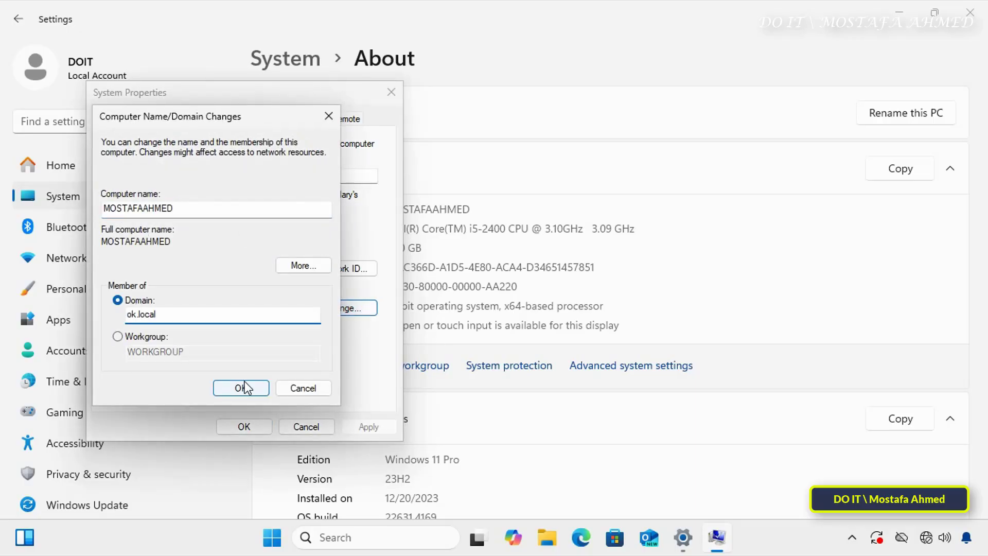
{"action": "left_click", "coordinate": [243, 386]}
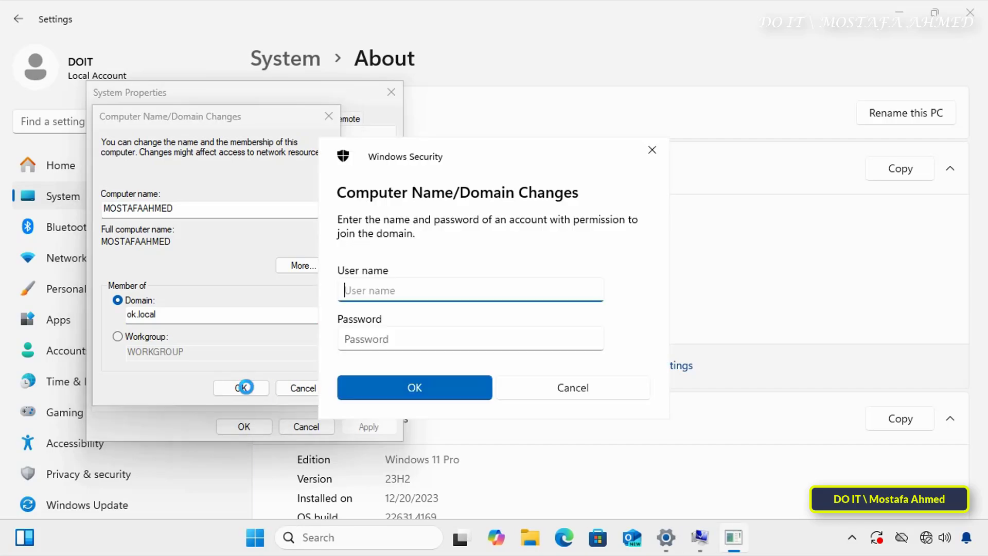
{"action": "type", "text": "administrator"}
{"action": "key", "text": "Tab"}
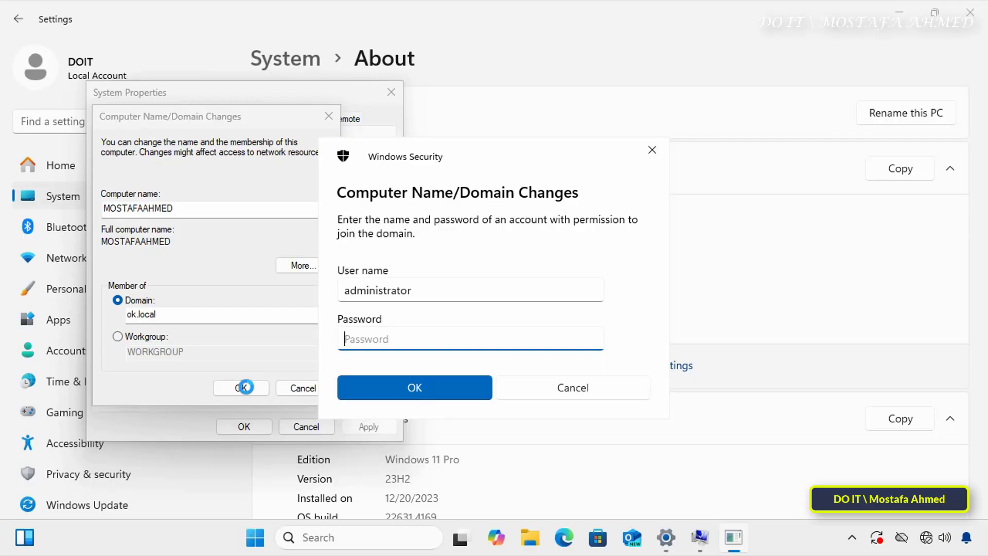
{"action": "type", "text": "••••••••••••••••"}
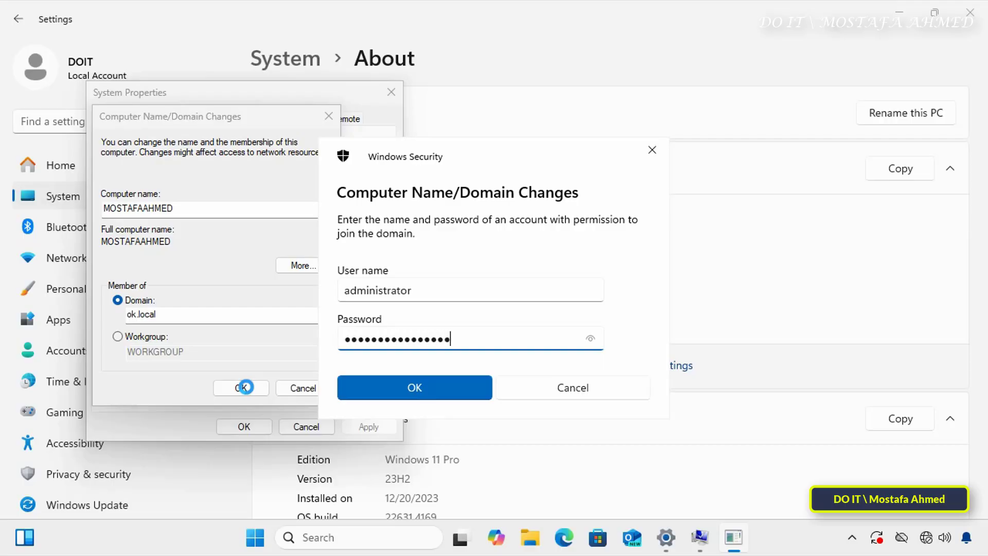
{"action": "type", "text": "•••"}
{"action": "left_click", "coordinate": [408, 384]}
{"action": "left_click", "coordinate": [898, 11]}
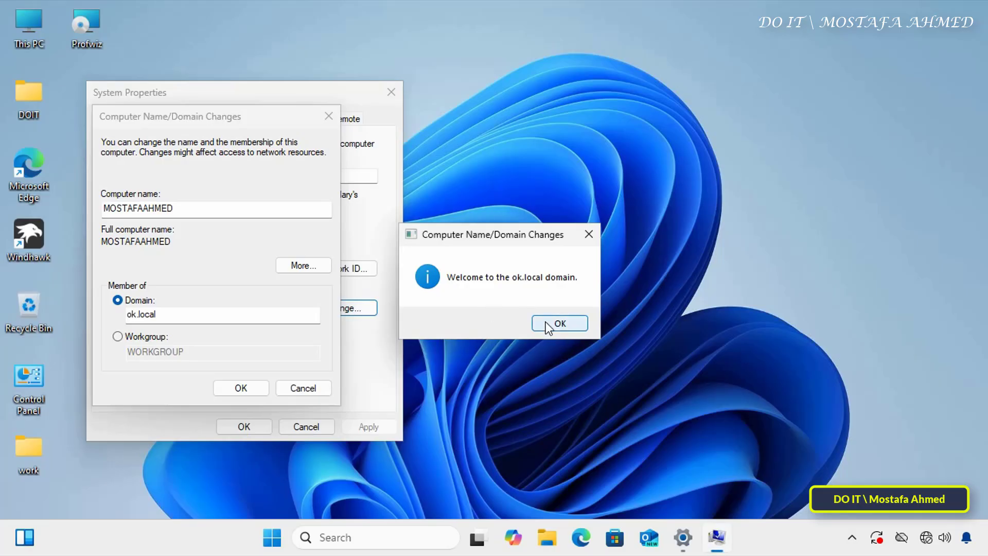
{"action": "left_click", "coordinate": [546, 323]}
- Acknowledge the restart notice, close System Properties, and restart the computer now
{"action": "left_click", "coordinate": [230, 390]}
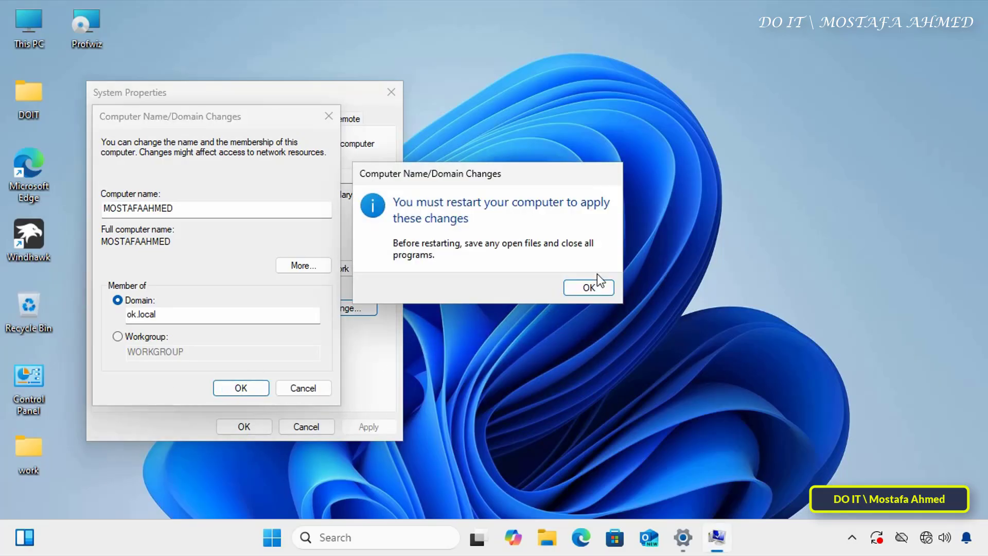
{"action": "left_click", "coordinate": [584, 285]}
{"action": "left_click", "coordinate": [263, 424]}
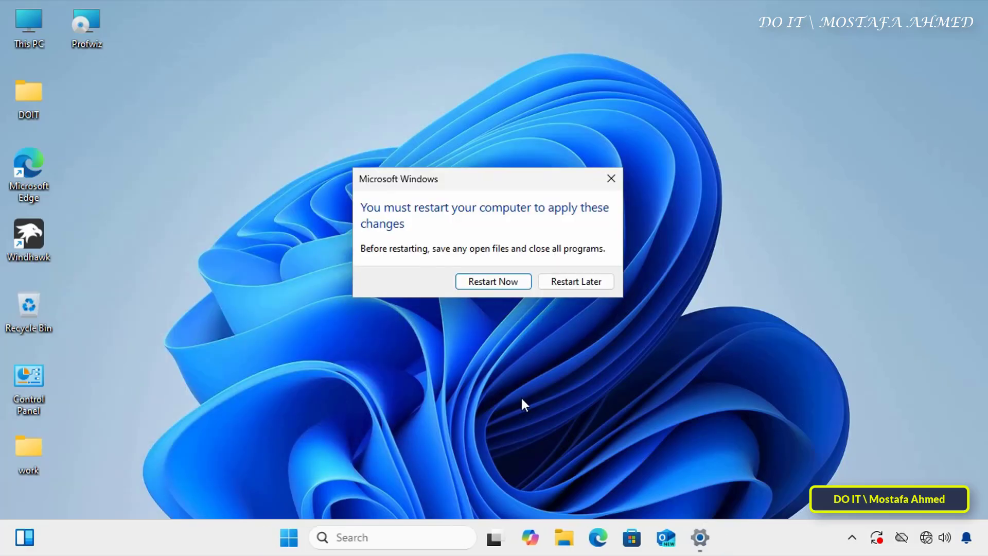
{"action": "left_click", "coordinate": [504, 287]}
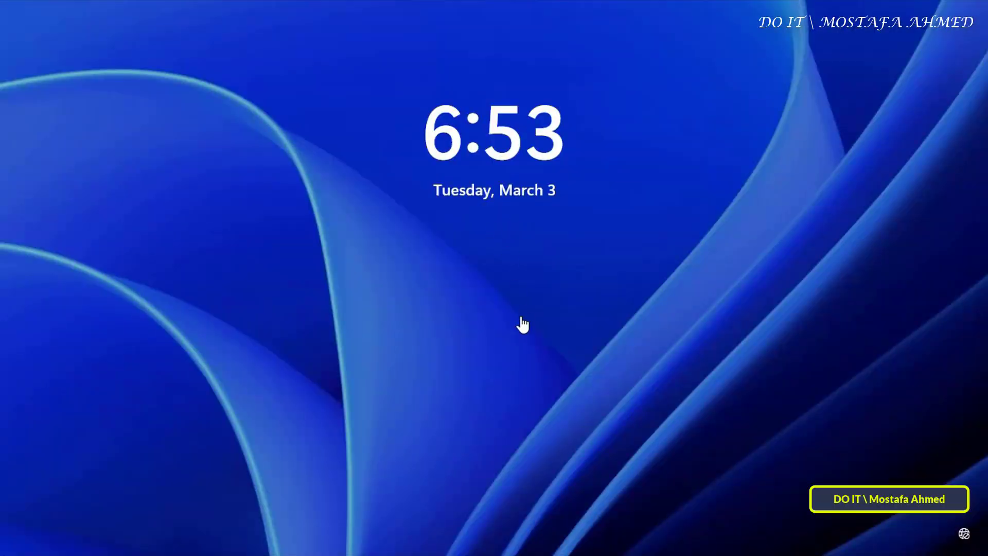
- Sign in to the DOIT account with its password from the lock screen
{"action": "left_click", "coordinate": [484, 287]}
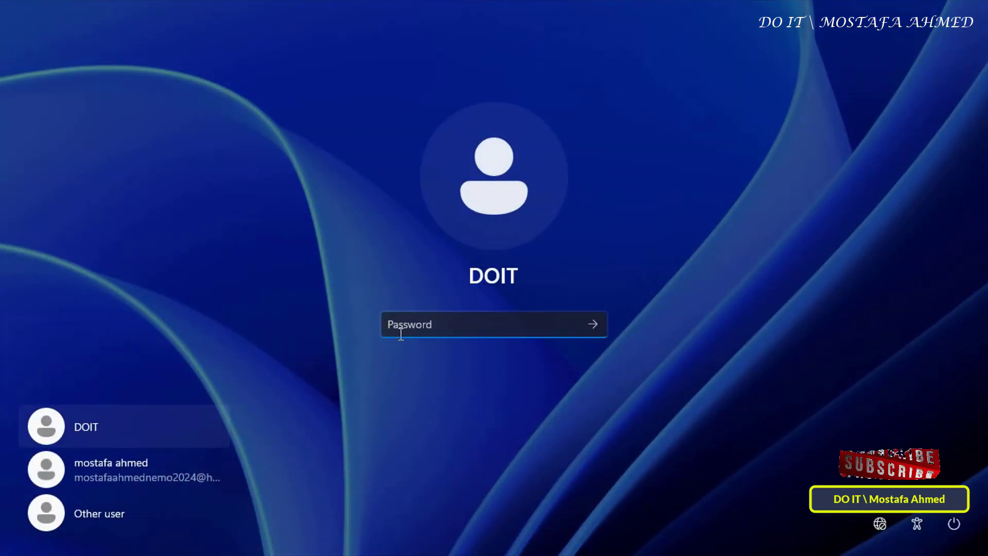
{"action": "type", "text": "•••••••"}
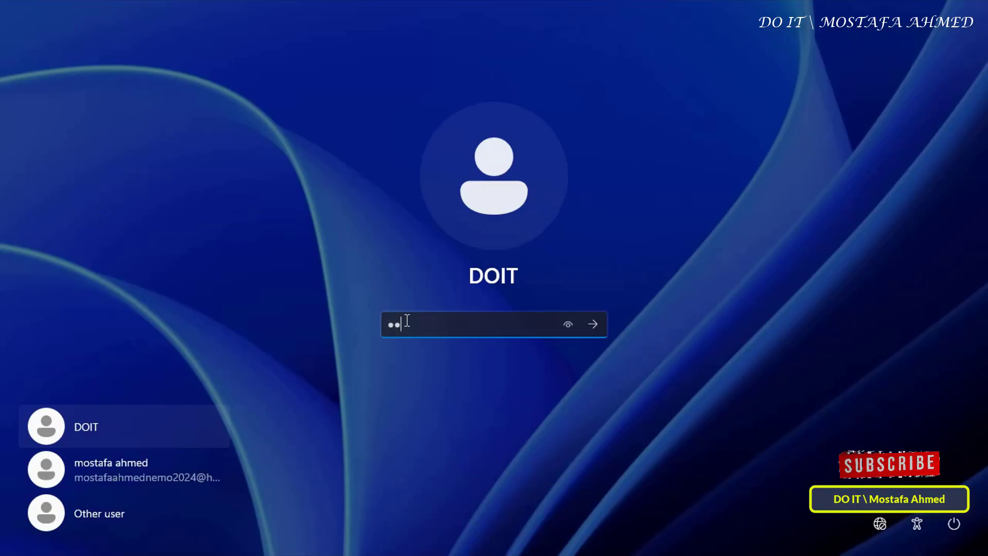
{"action": "type", "text": "••"}
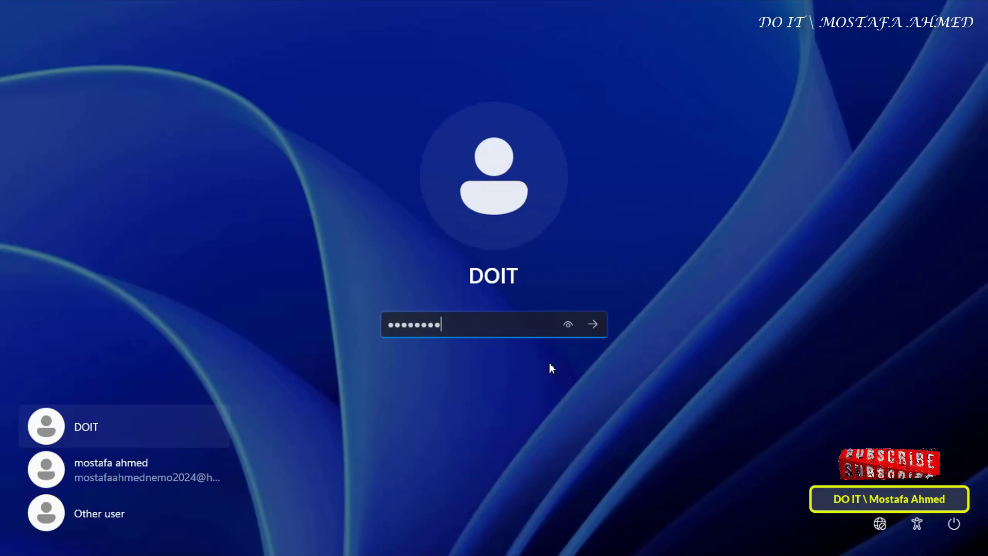
{"action": "left_click", "coordinate": [597, 325]}
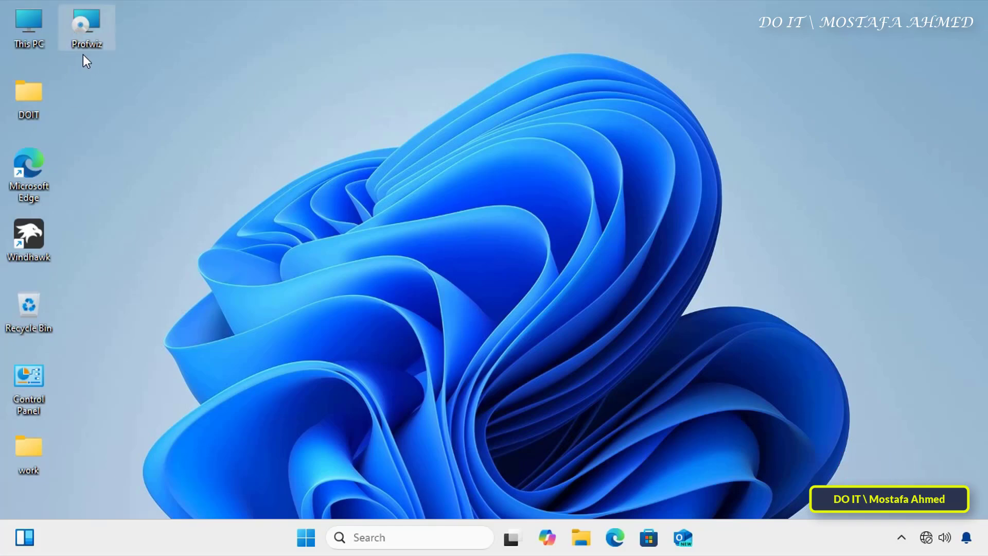
- Install Profwiz from the desktop, accepting the licence, and launch the User Profile Wizard
{"action": "double_click", "coordinate": [92, 25]}
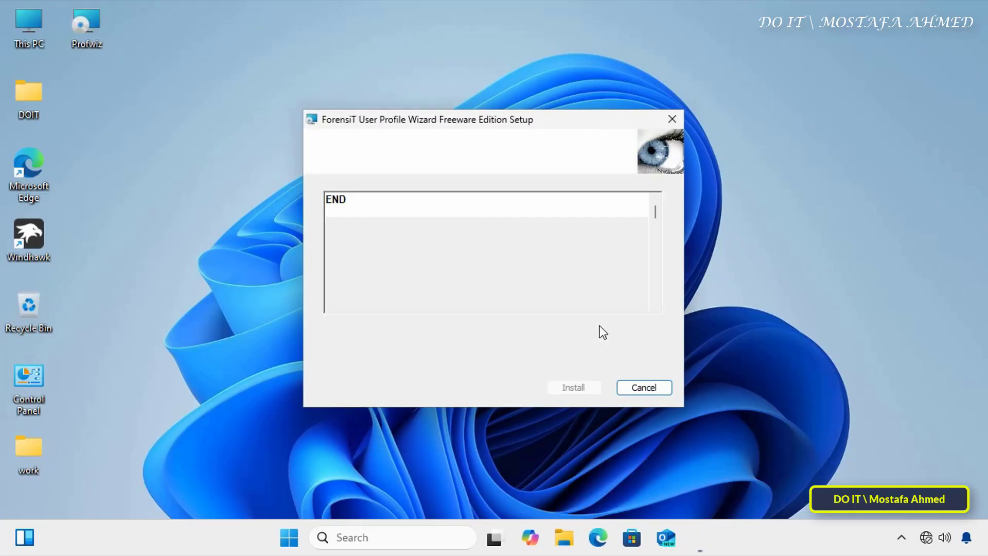
{"action": "left_click", "coordinate": [366, 329]}
{"action": "left_click", "coordinate": [571, 389]}
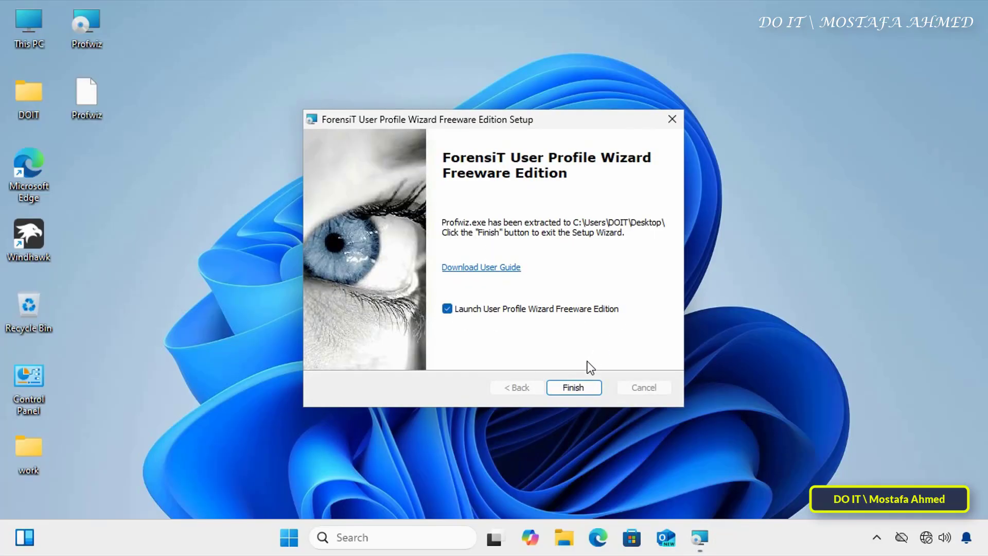
{"action": "left_click", "coordinate": [573, 387]}
- Select the MOSTAFAAHMED\DOIT profile for migration and move to the account step
{"action": "left_click_drag", "start_coordinate": [428, 127], "coordinate": [526, 67]}
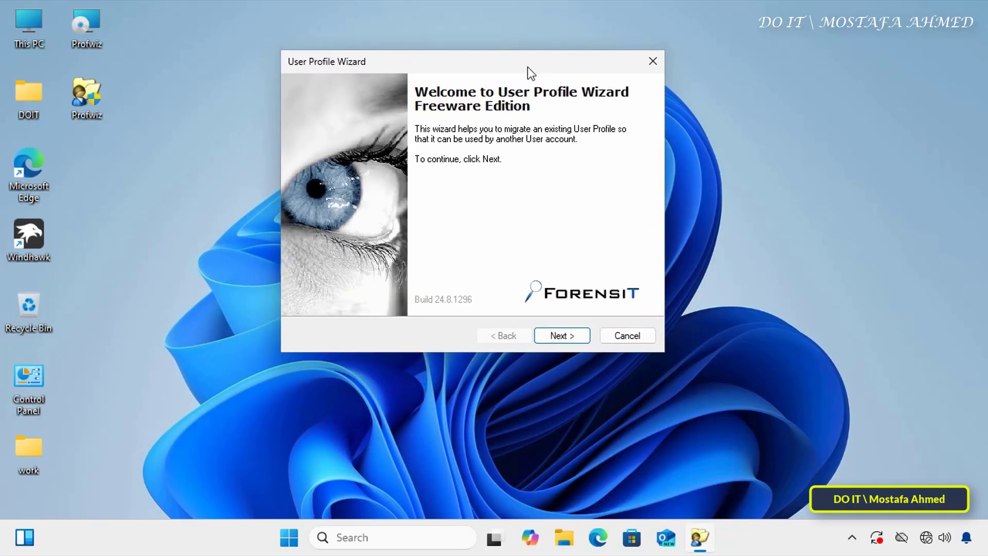
{"action": "left_click", "coordinate": [562, 330]}
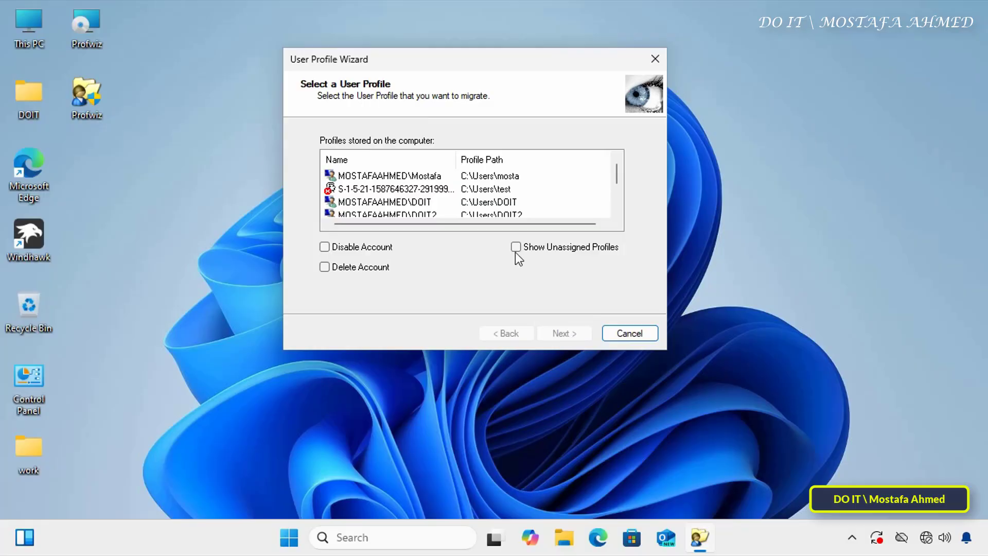
{"action": "left_click", "coordinate": [617, 212]}
{"action": "left_click", "coordinate": [433, 190]}
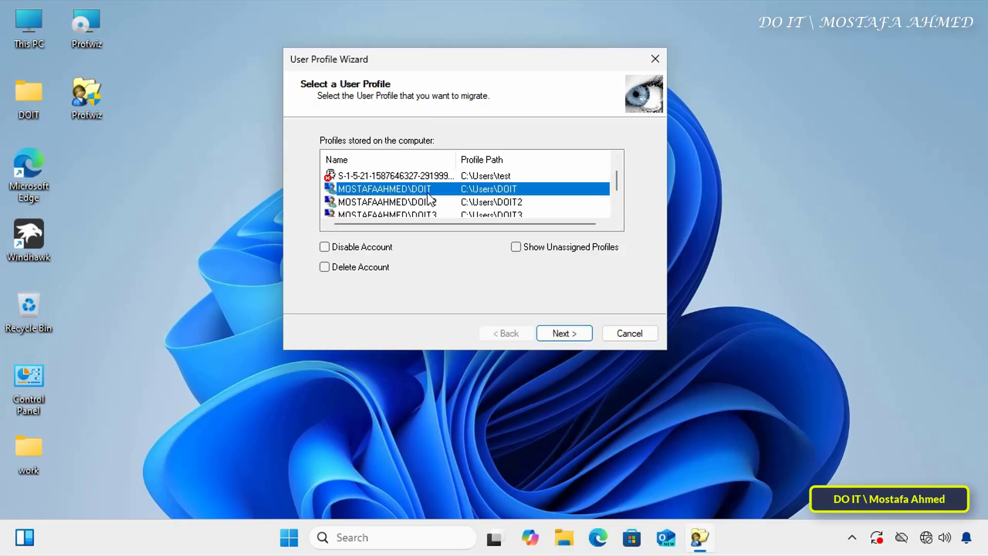
{"action": "scroll", "coordinate": [620, 217], "scroll_direction": "down", "scroll_amount": 2}
{"action": "scroll", "coordinate": [619, 180], "scroll_direction": "up", "scroll_amount": 2}
{"action": "left_click", "coordinate": [554, 332]}
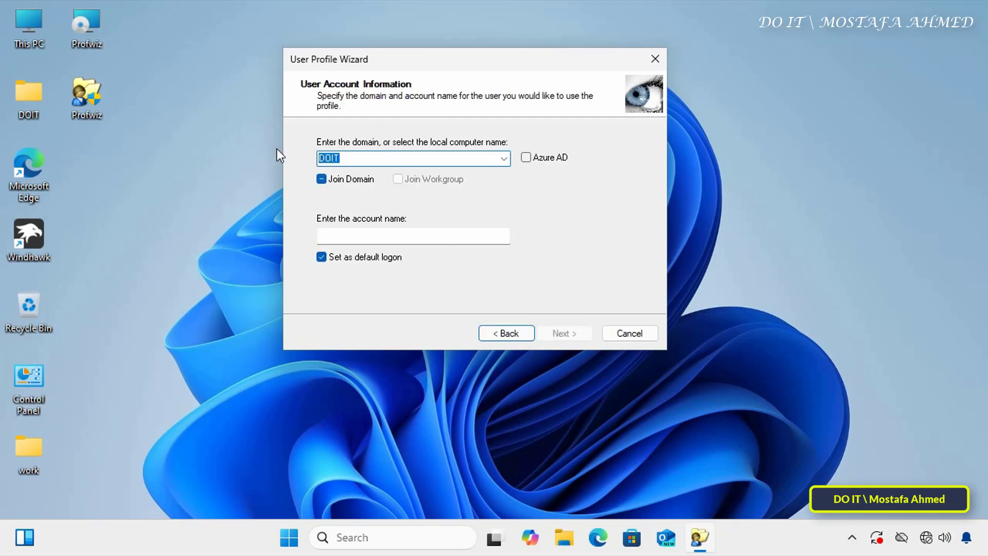
- Enter ManTest as the target account name
{"action": "left_click", "coordinate": [383, 237]}
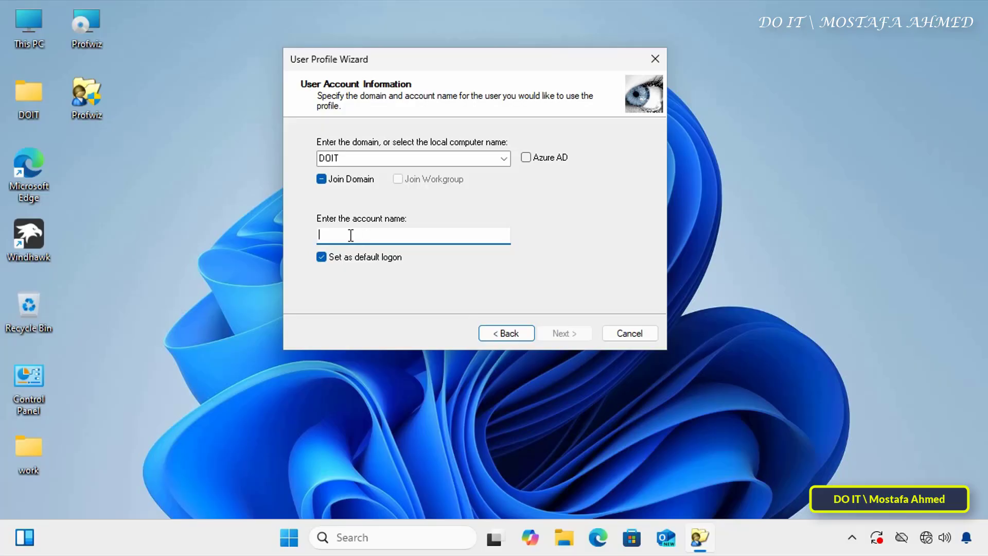
{"action": "type", "text": "Mam"}
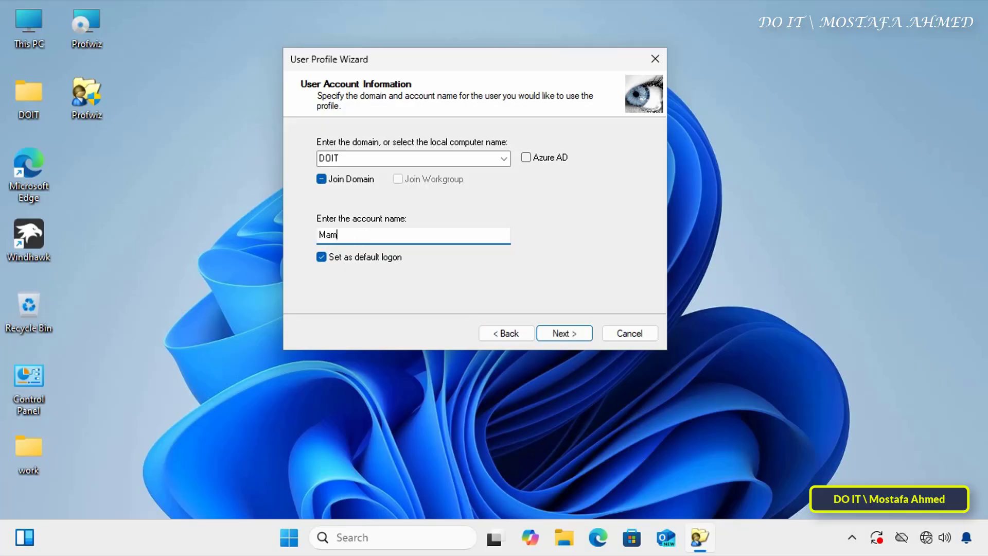
{"action": "key", "text": "BackSpace"}
{"action": "type", "text": "nTest"}
- Run the migration to ManTest until the log shows Migration Complete!, then continue
{"action": "left_click", "coordinate": [576, 335]}
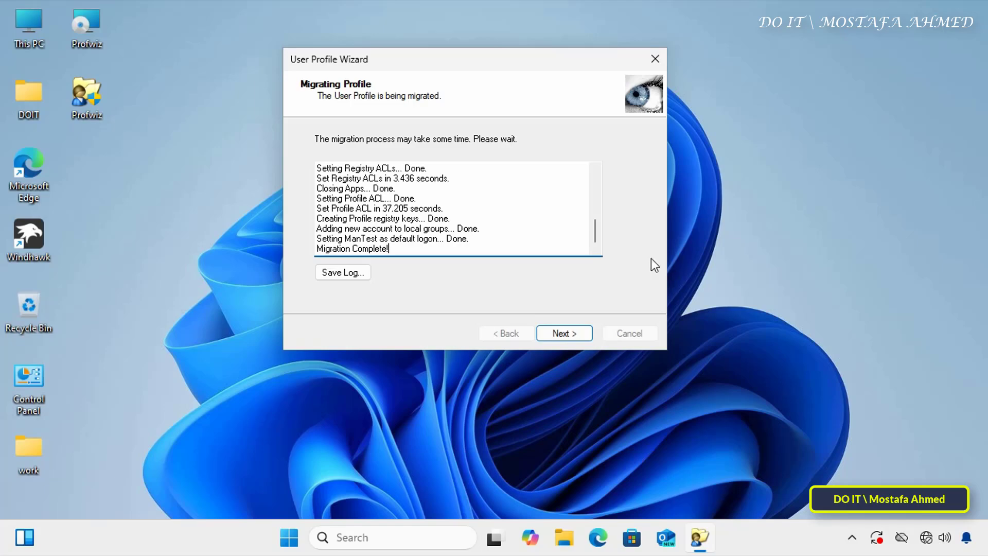
{"action": "left_click_drag", "start_coordinate": [319, 244], "coordinate": [400, 251]}
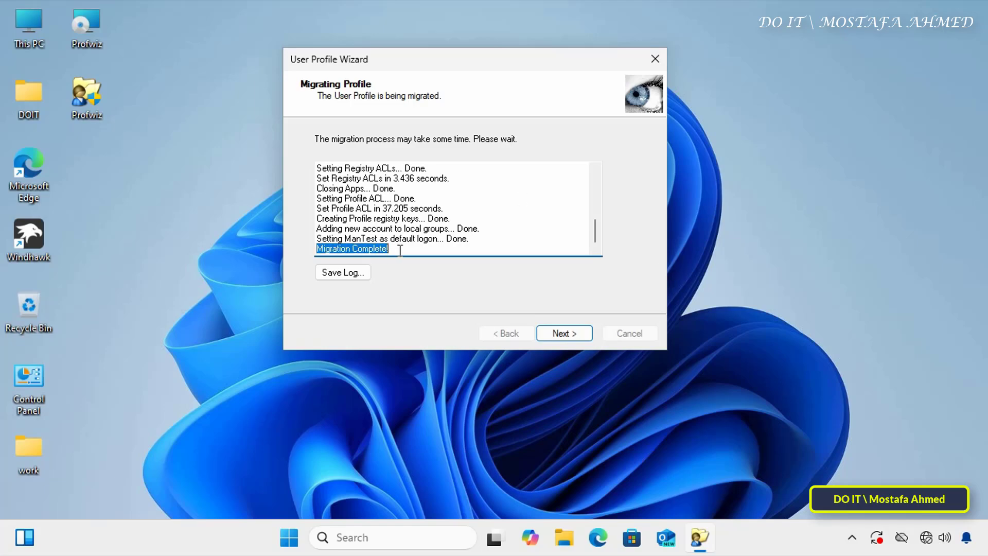
{"action": "left_click", "coordinate": [583, 335]}
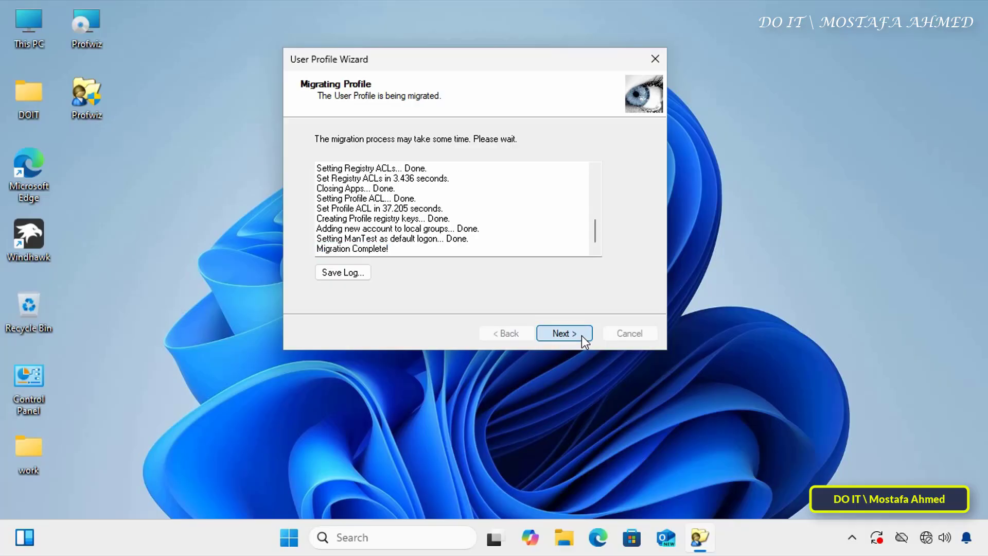
- Finish the wizard to restart, then sign in as domain user ManTest with its password
{"action": "left_click", "coordinate": [568, 335]}
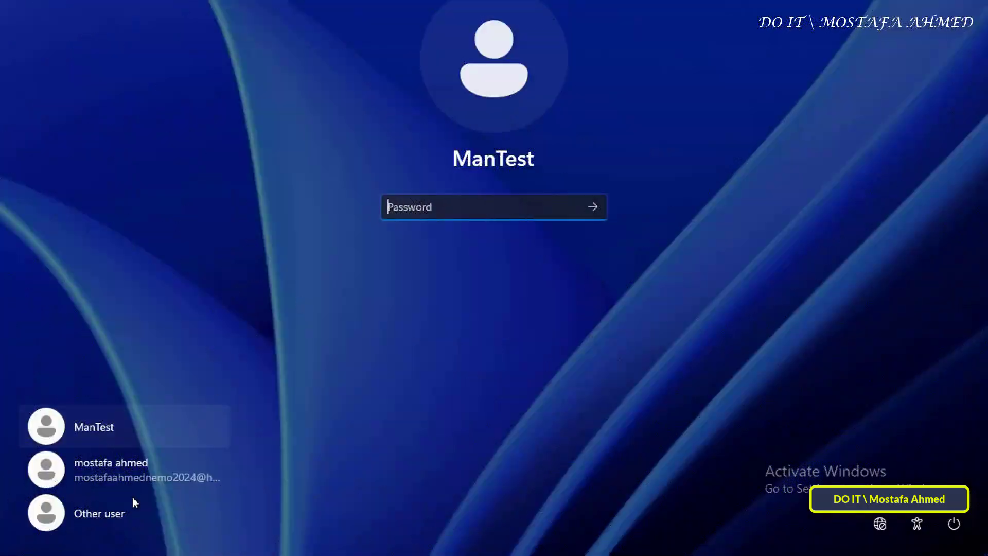
{"action": "left_click", "coordinate": [112, 516]}
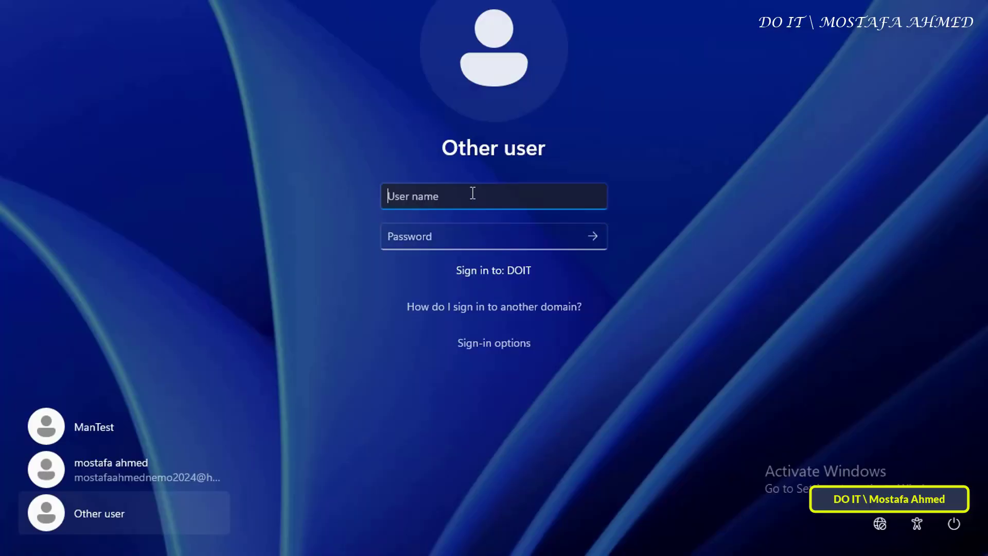
{"action": "type", "text": "ManTest"}
{"action": "key", "text": "Tab"}
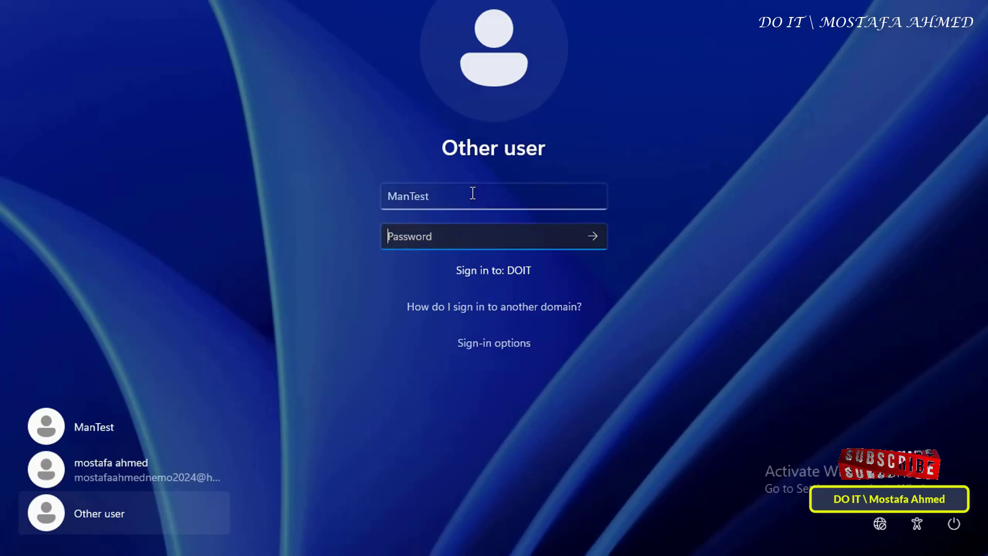
{"action": "type", "text": "P@ssw0rd"}
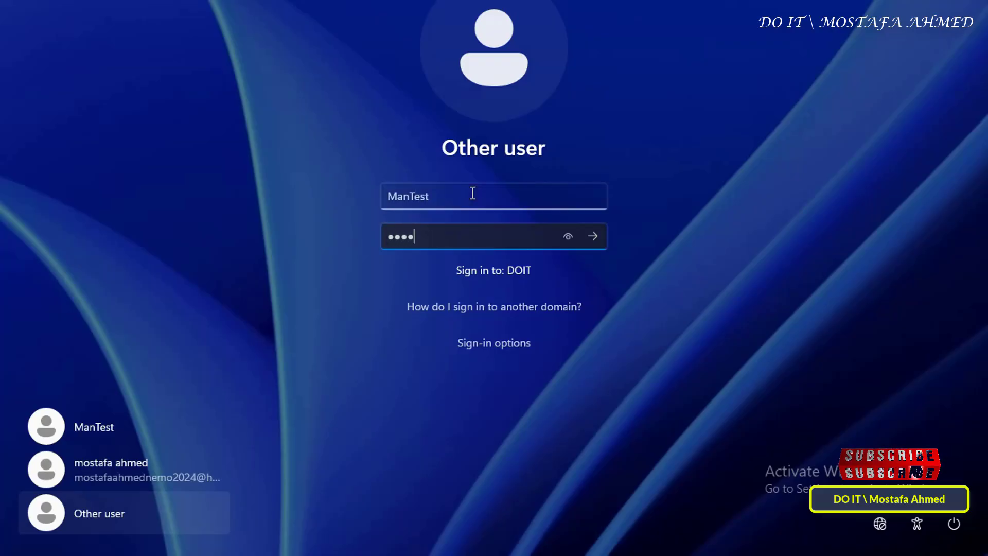
{"action": "left_click", "coordinate": [594, 238]}
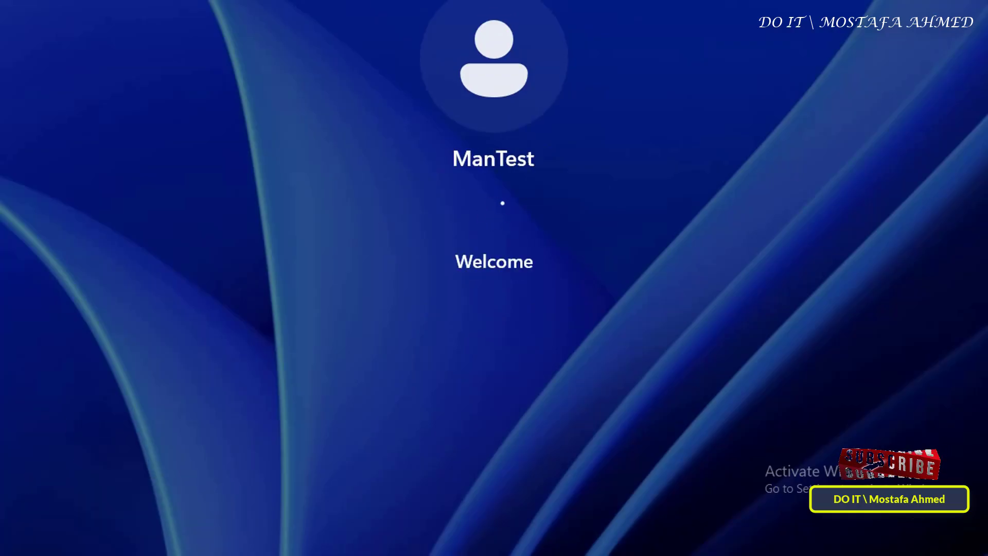